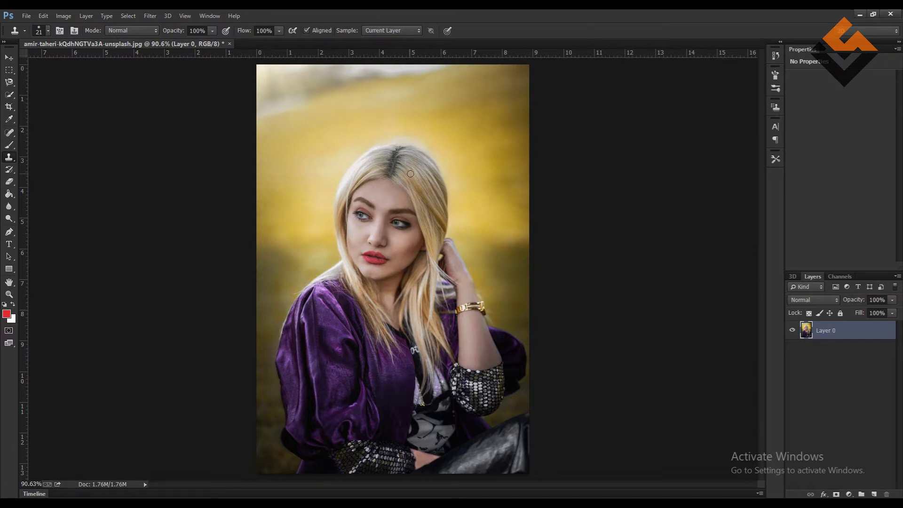
Step: Zoom the portrait to 100% and scroll around to inspect its pixelation
key(ctrl+1)
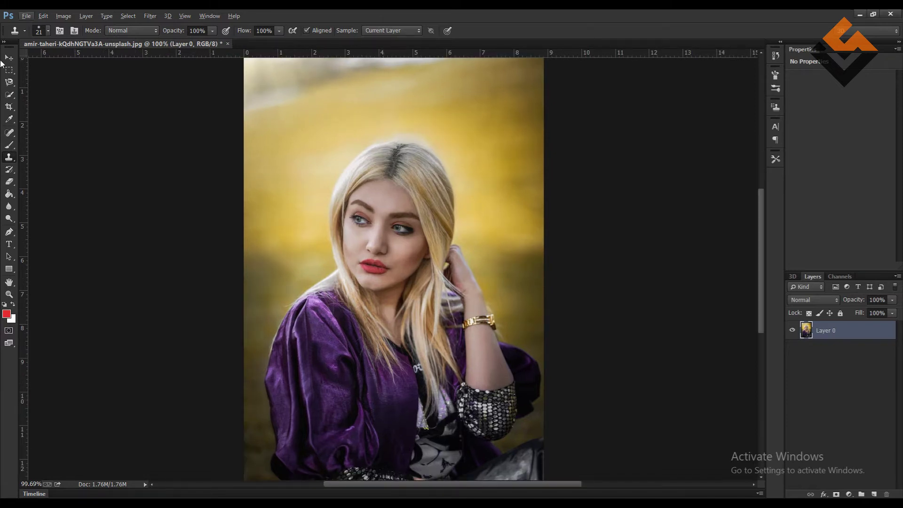
click(8, 58)
scroll(399, 229, up, 2)
scroll(399, 228, up, 1)
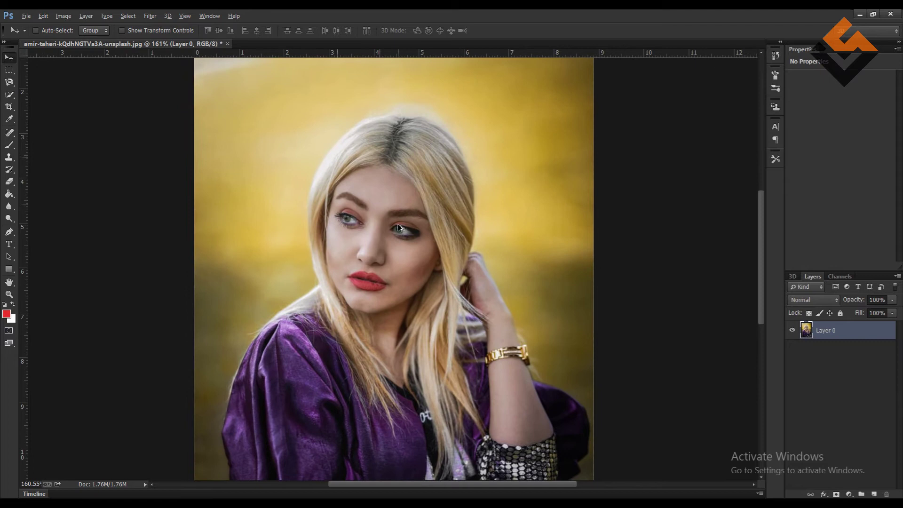
scroll(399, 228, up, 1)
scroll(399, 229, up, 1)
scroll(399, 228, up, 1)
scroll(399, 228, up, 2)
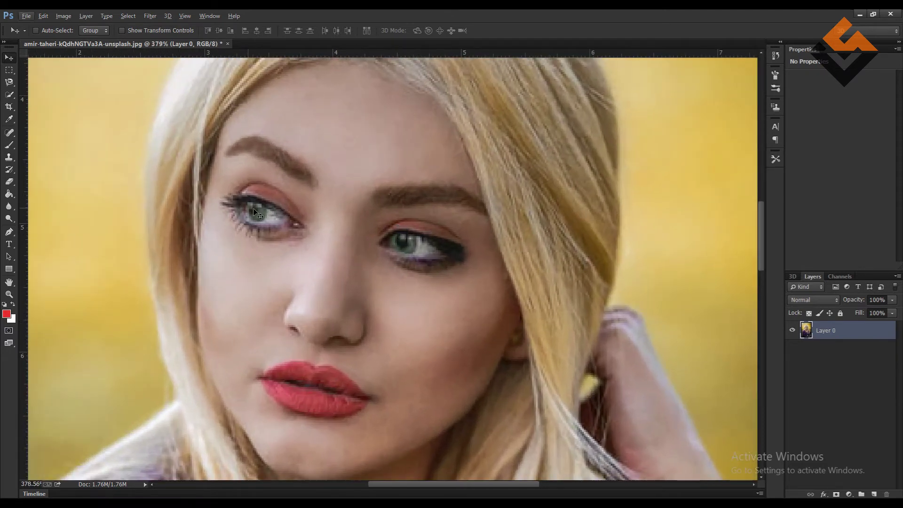
scroll(334, 331, up, 1)
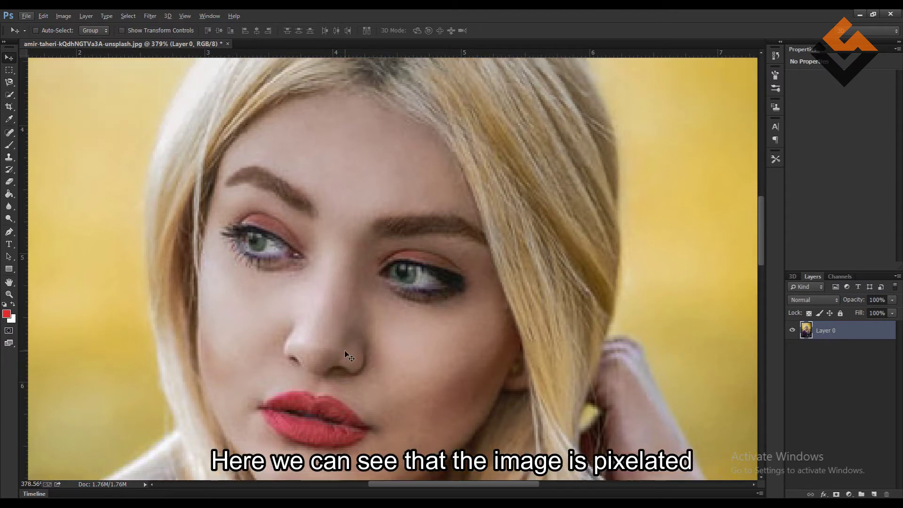
scroll(343, 341, up, 3)
scroll(347, 343, down, 3)
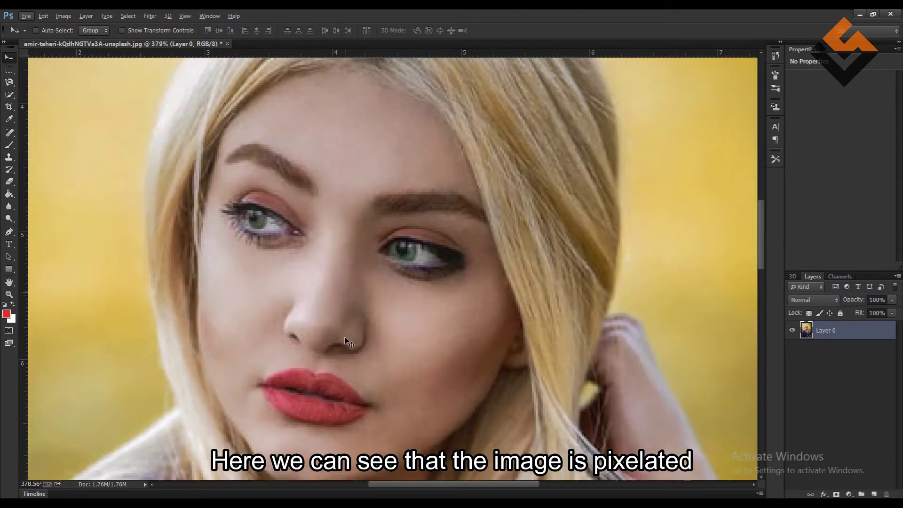
scroll(347, 343, down, 2)
scroll(440, 183, up, 1)
scroll(439, 183, up, 1)
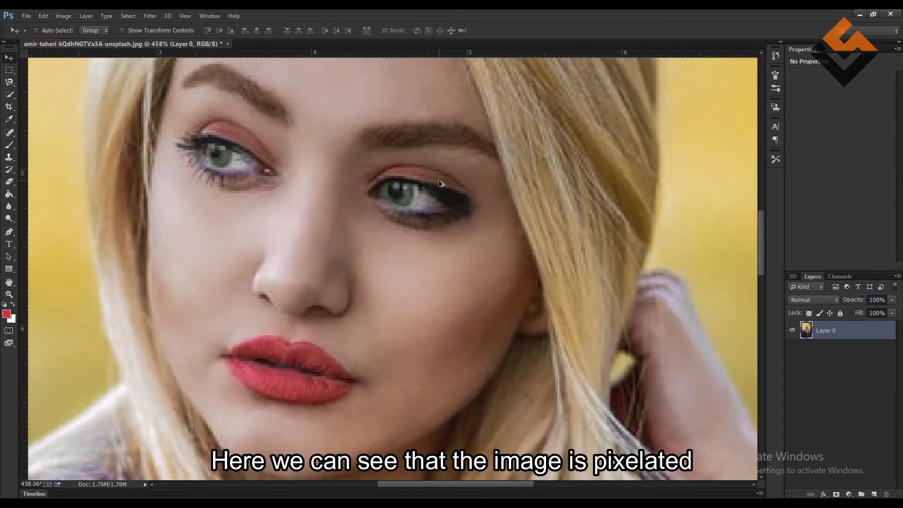
scroll(440, 184, down, 4)
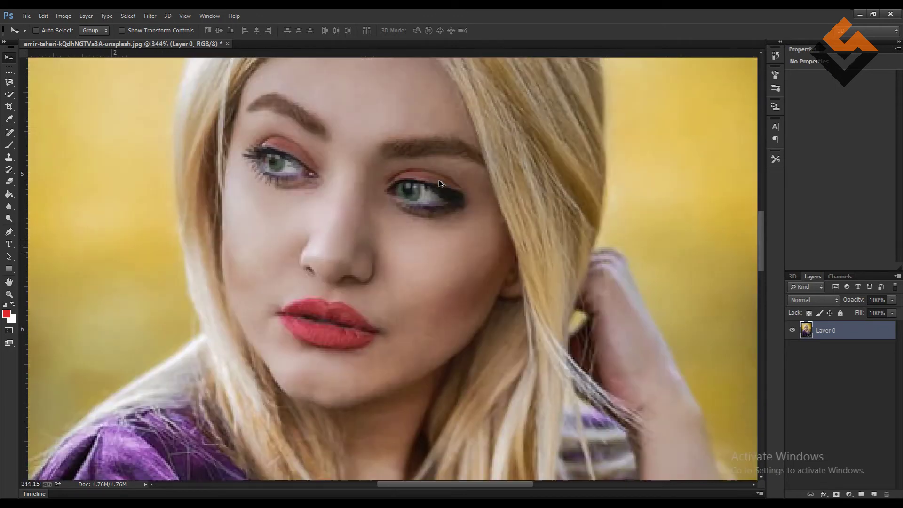
scroll(441, 185, down, 13)
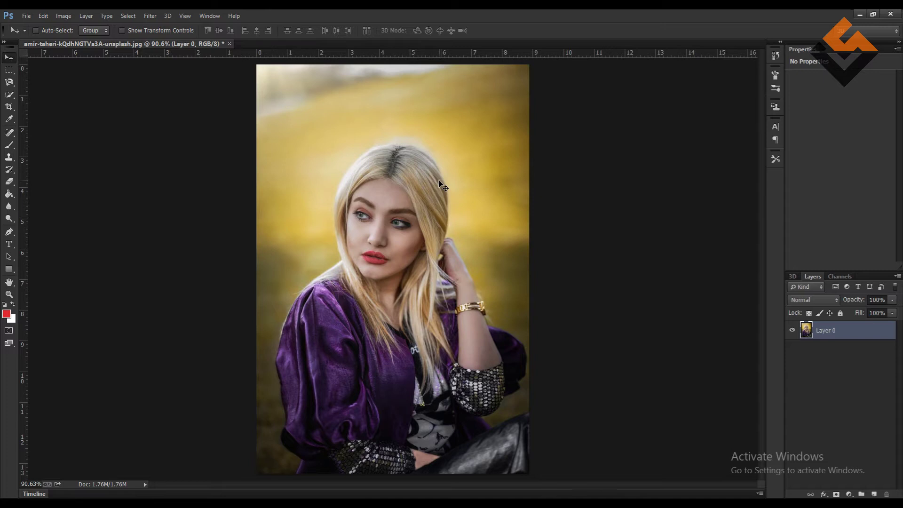
Step: In Image Size, use pixel dimensions, set resolution 600 with Automatic resampling, and apply
click(65, 19)
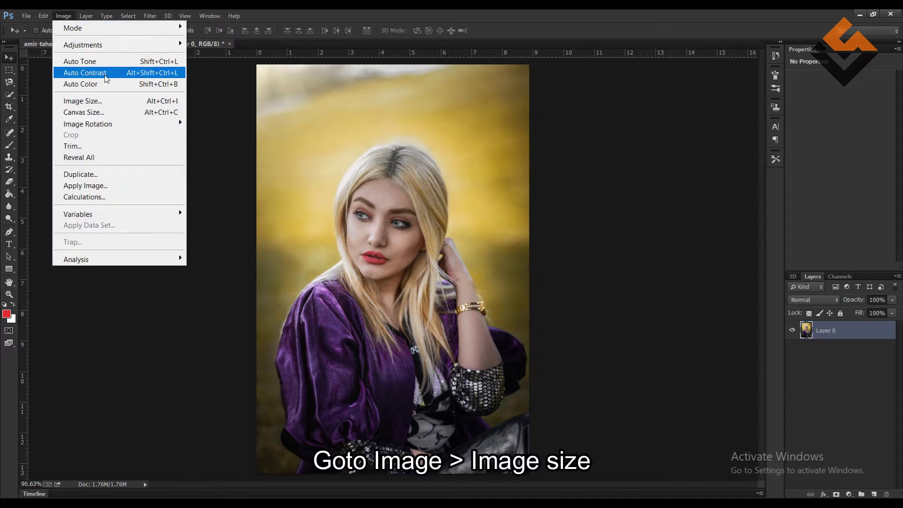
click(132, 103)
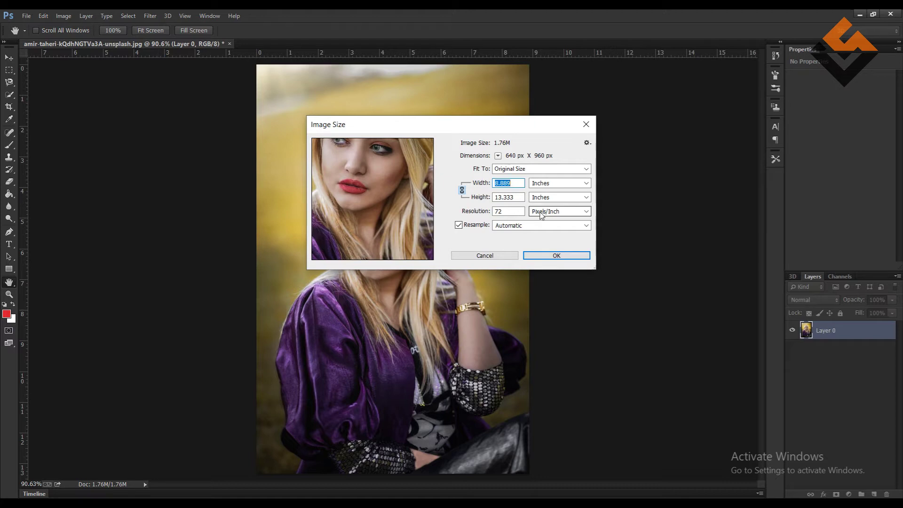
click(497, 156)
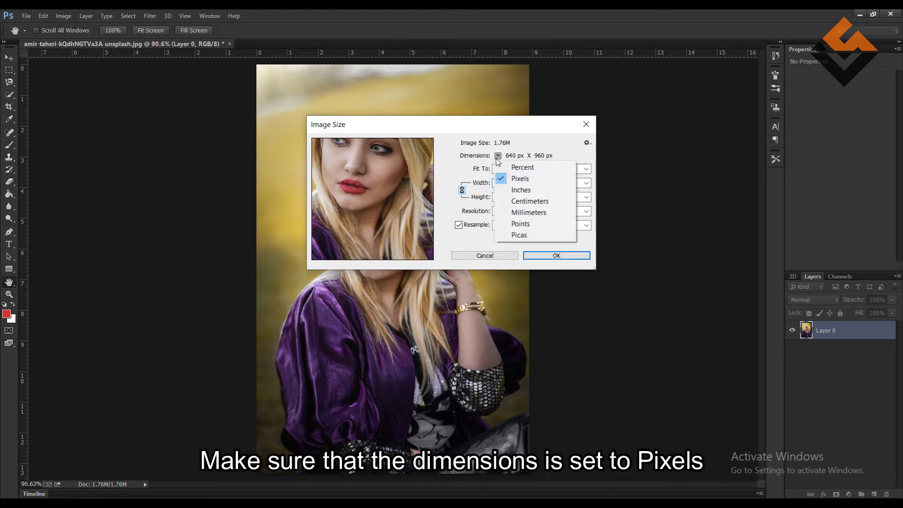
click(537, 184)
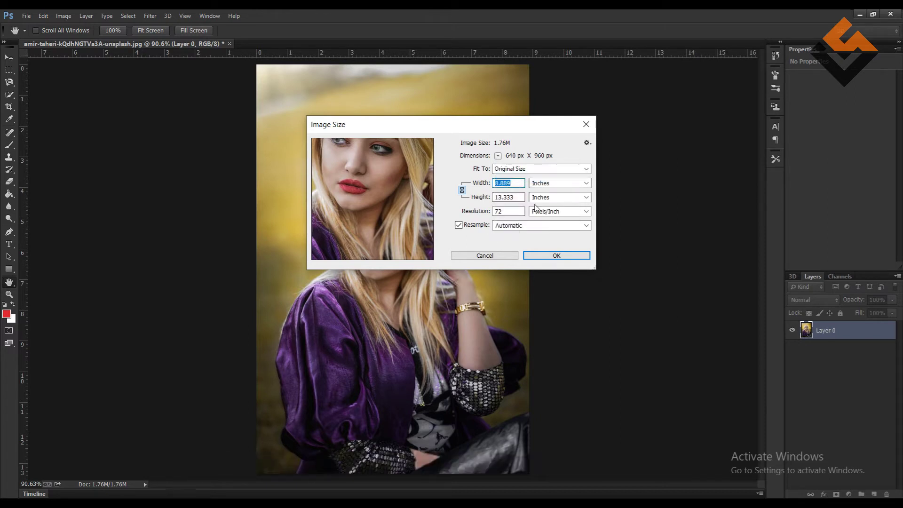
click(509, 211)
text(300)
double_click(510, 211)
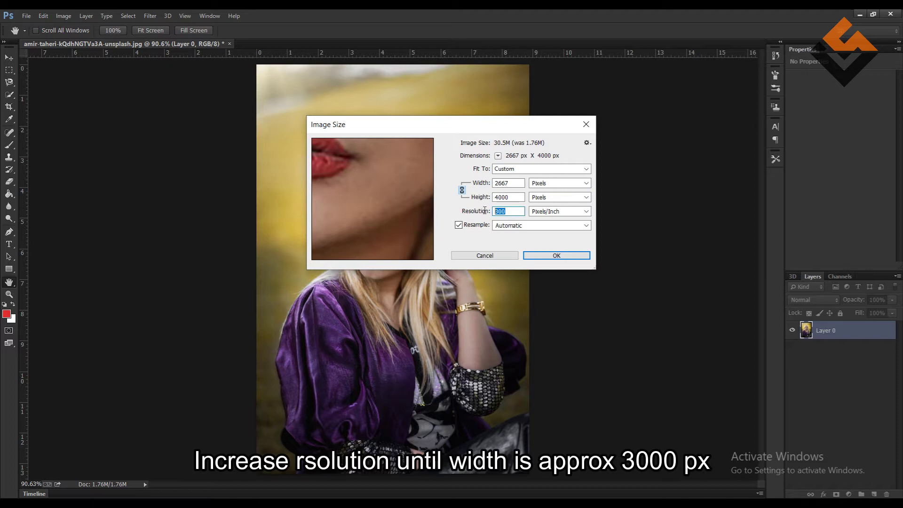
text(60)
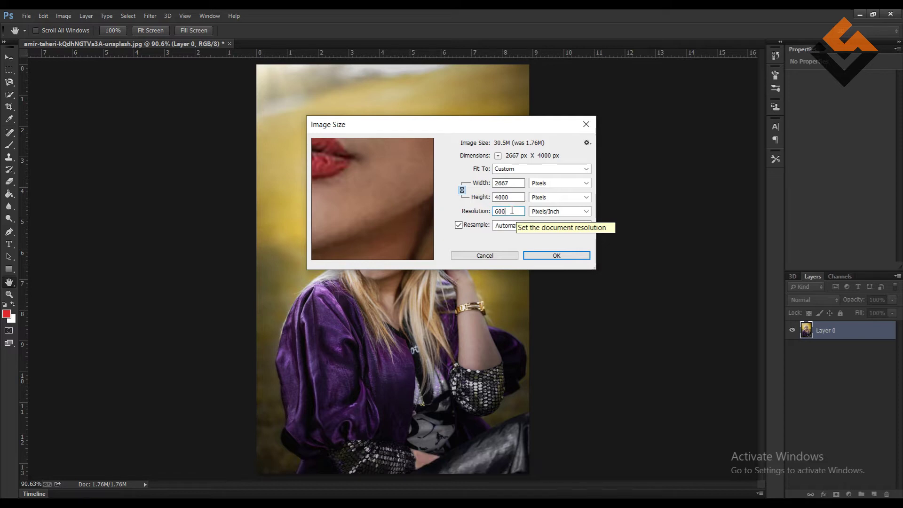
drag(516, 213, 489, 211)
text(80)
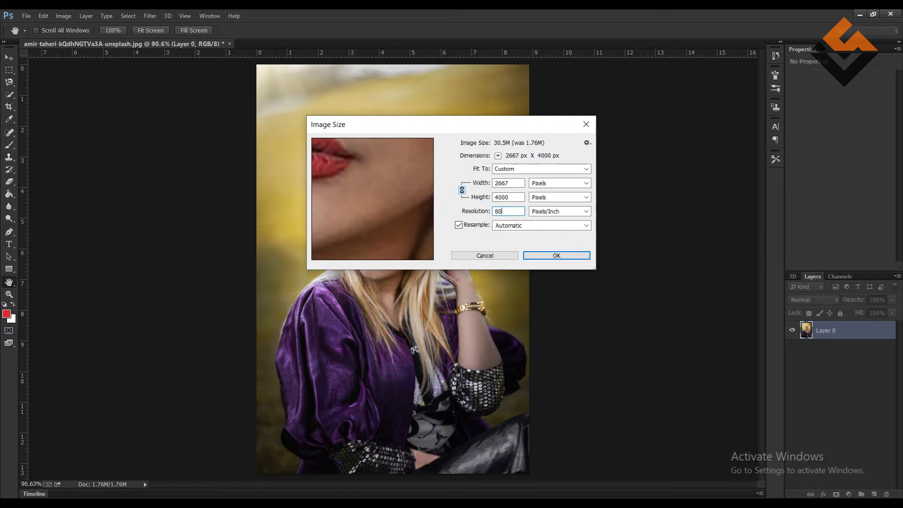
key(BackSpace)
key(BackSpace)
key(BackSpace)
text(600)
click(527, 226)
click(515, 237)
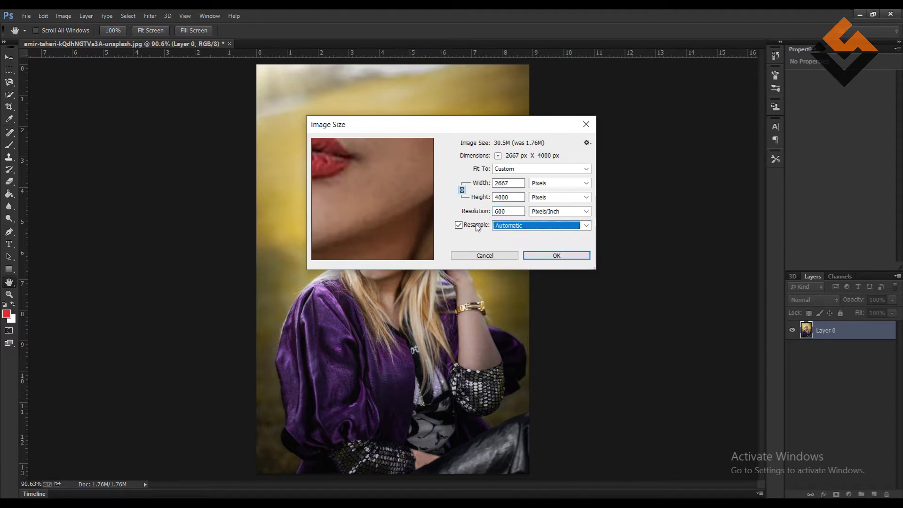
click(548, 257)
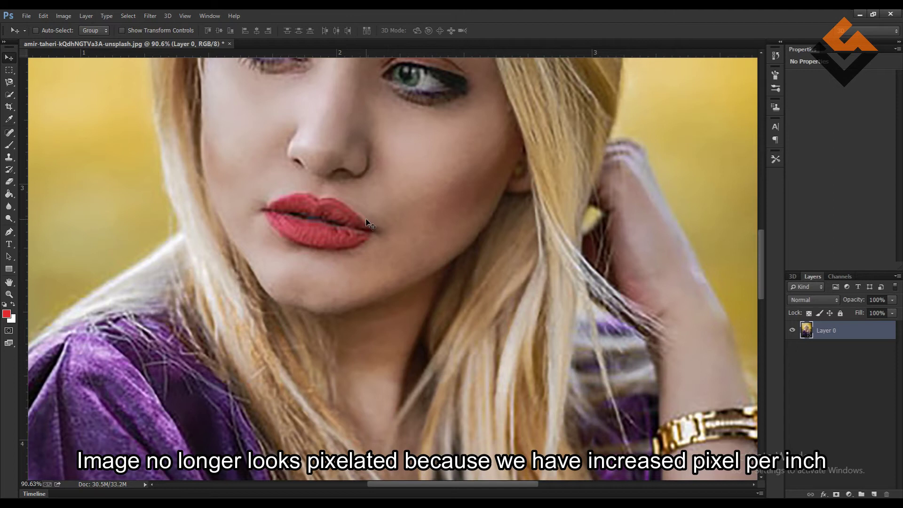
scroll(367, 220, down, 2)
scroll(376, 224, down, 1)
scroll(386, 226, down, 1)
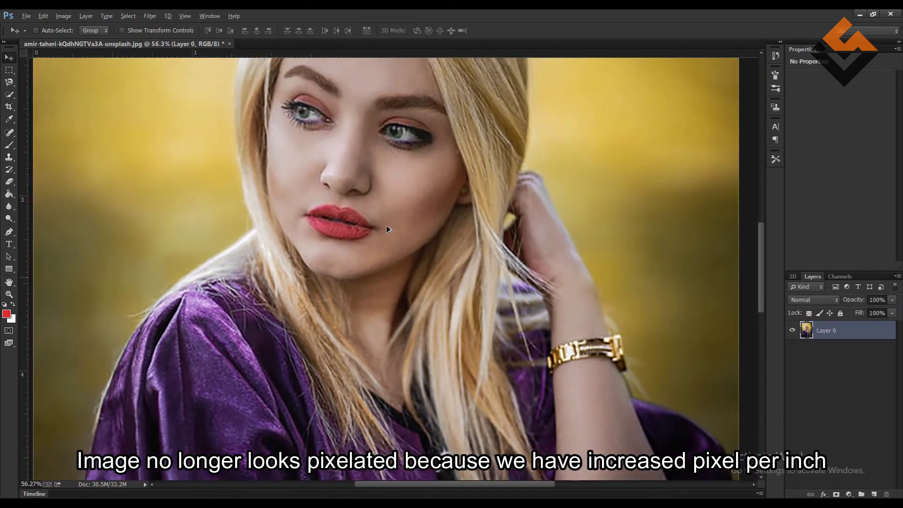
scroll(387, 226, down, 1)
scroll(386, 229, down, 1)
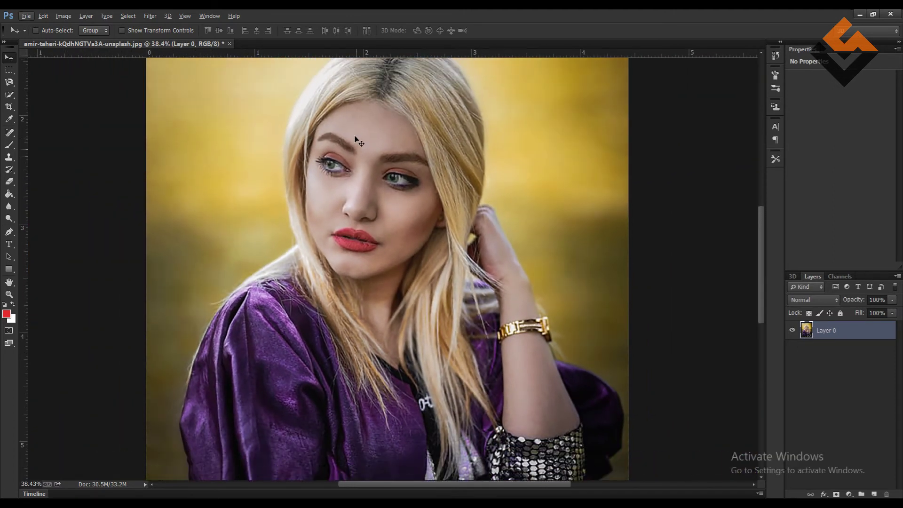
scroll(367, 186, up, 1)
scroll(365, 183, up, 2)
scroll(365, 183, up, 1)
scroll(365, 183, up, 2)
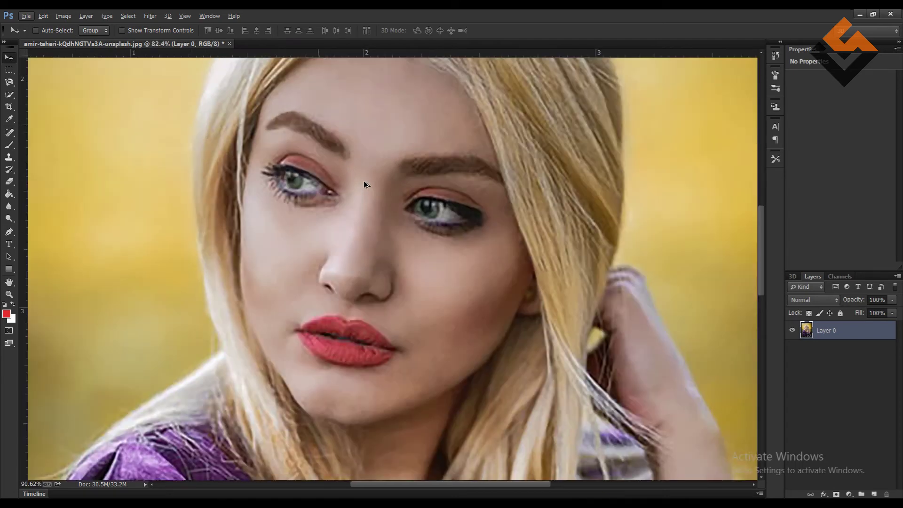
scroll(365, 184, up, 2)
scroll(364, 184, down, 1)
scroll(364, 184, down, 1)
scroll(364, 184, down, 1)
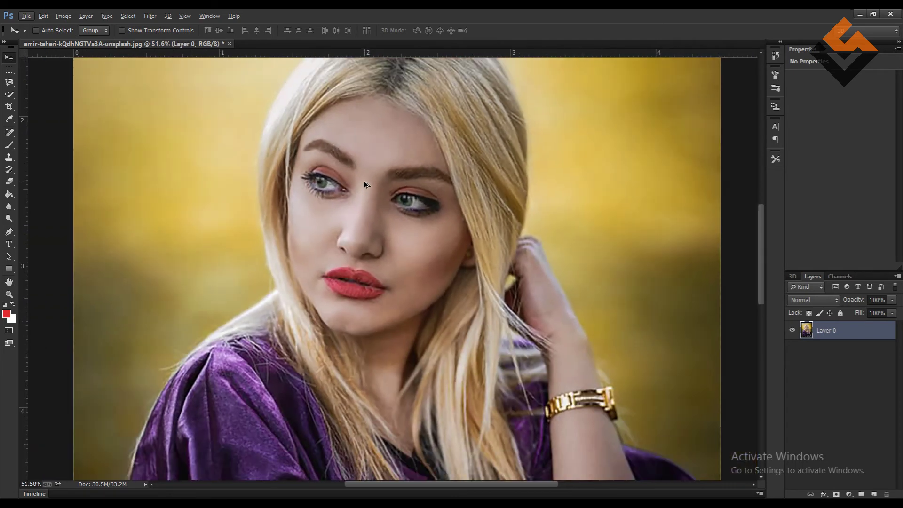
scroll(364, 184, down, 3)
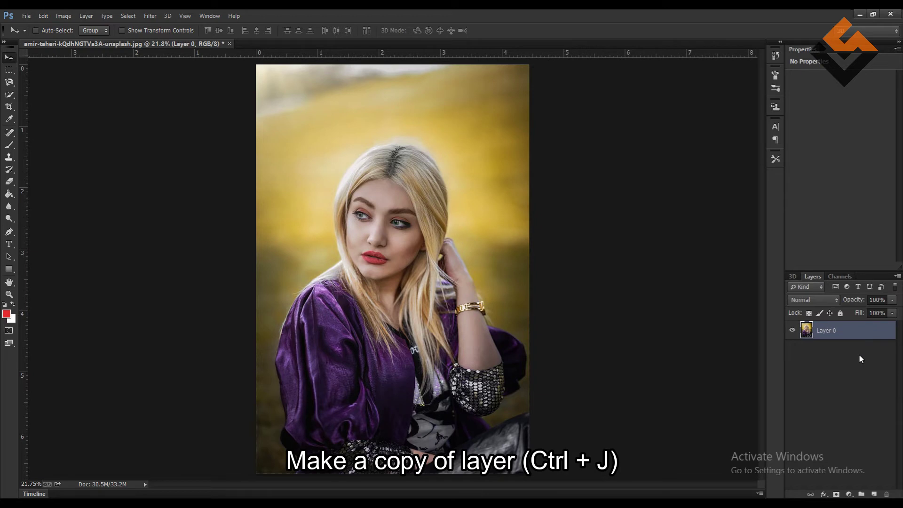
Step: Duplicate Layer 0 with Ctrl+J and stack Layer 0 copy beneath the original
key(ctrl+j)
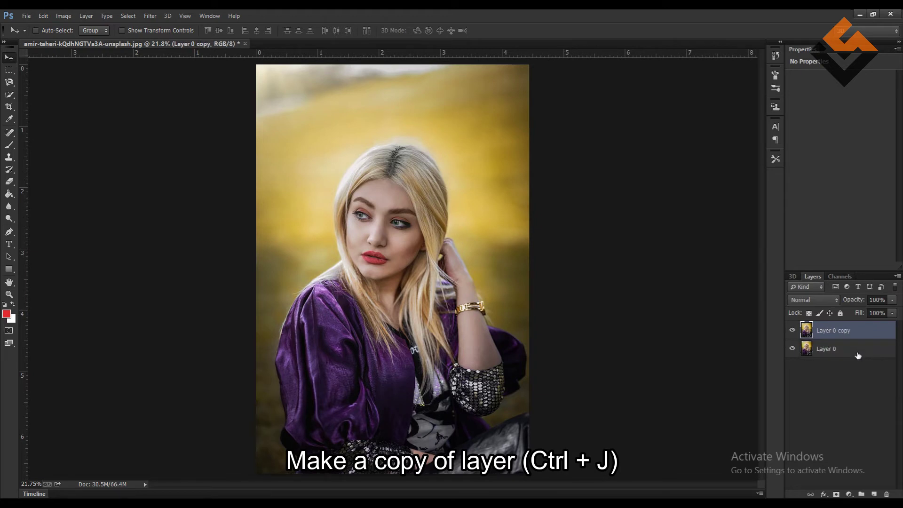
drag(850, 332, 848, 359)
click(845, 335)
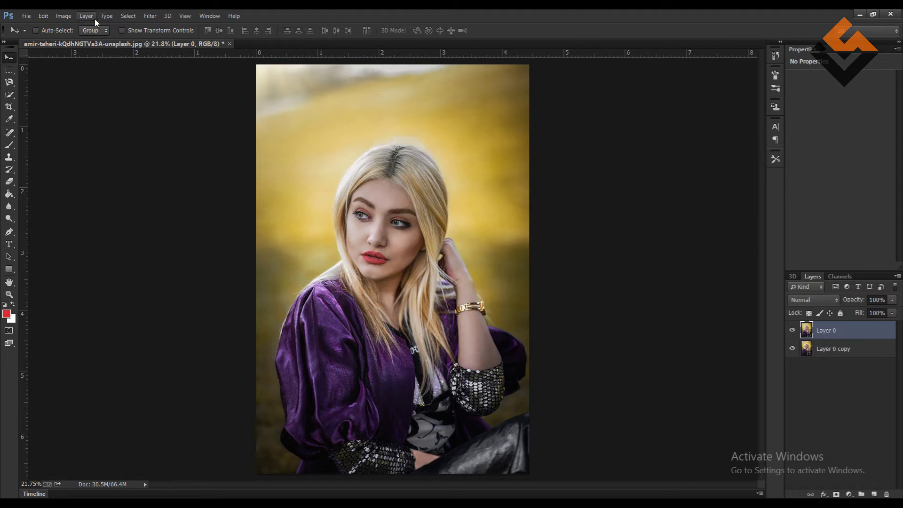
Step: Open the Camera Raw filter on Layer 0 and zoom the preview to 100% on the face
click(154, 16)
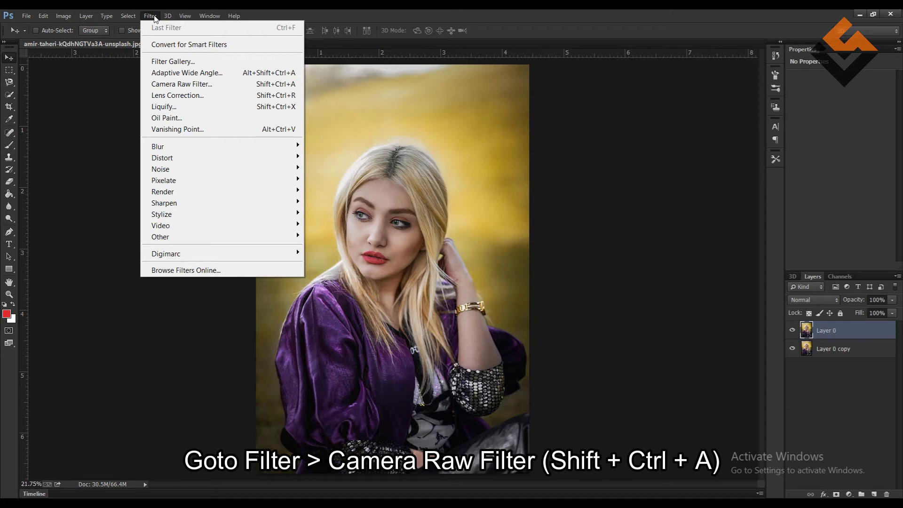
click(229, 85)
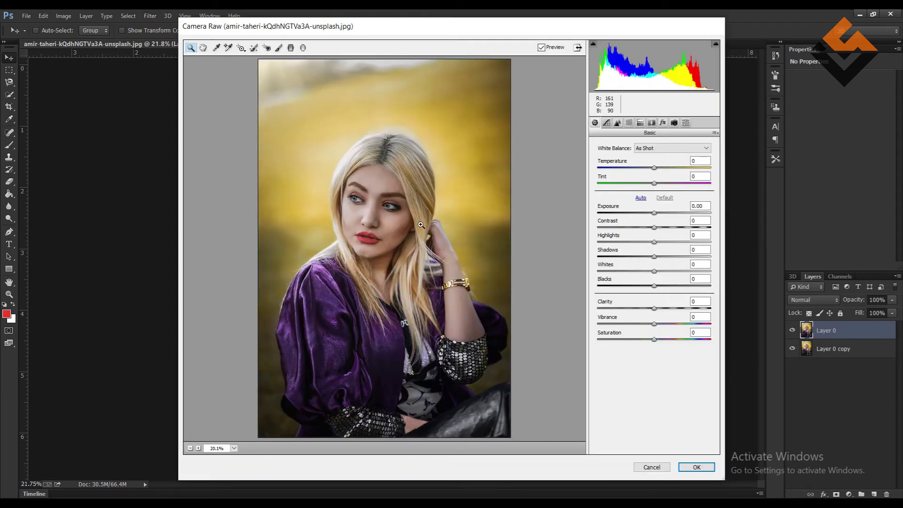
click(399, 216)
click(391, 253)
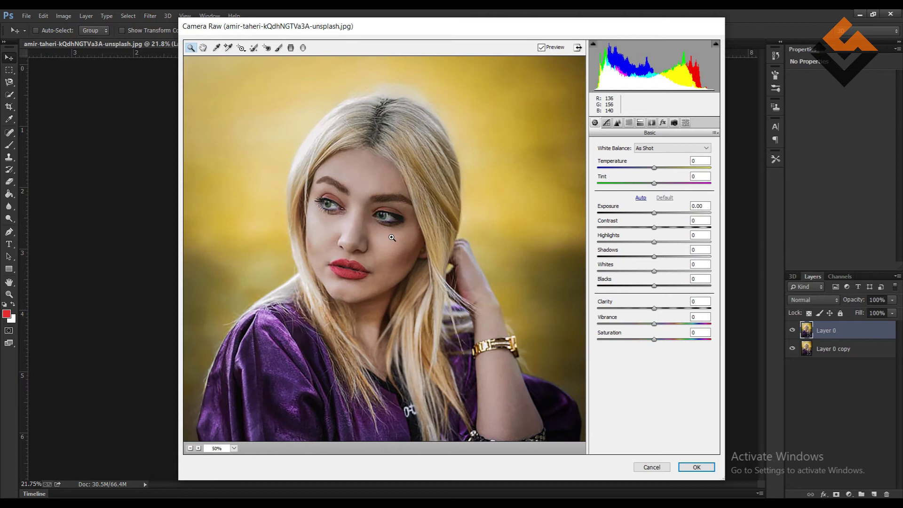
click(384, 218)
click(351, 213)
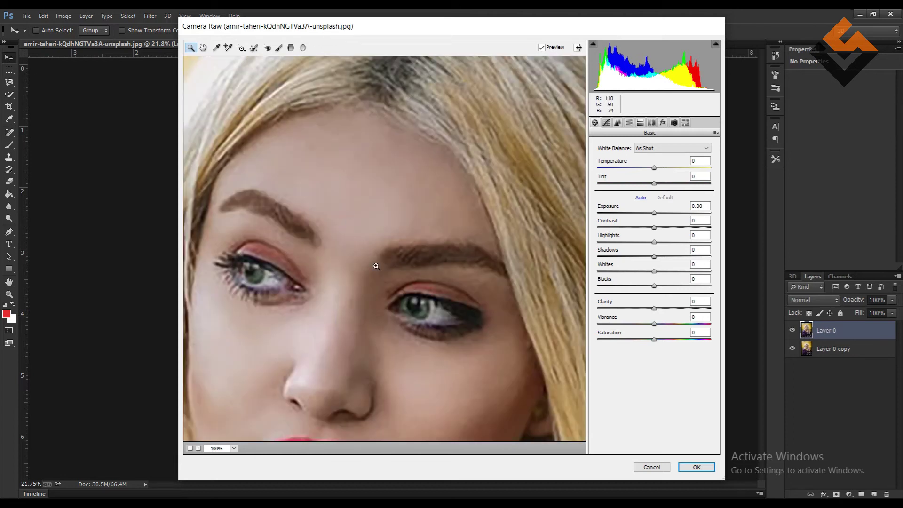
scroll(382, 259, down, 1)
scroll(385, 266, down, 1)
scroll(389, 271, down, 1)
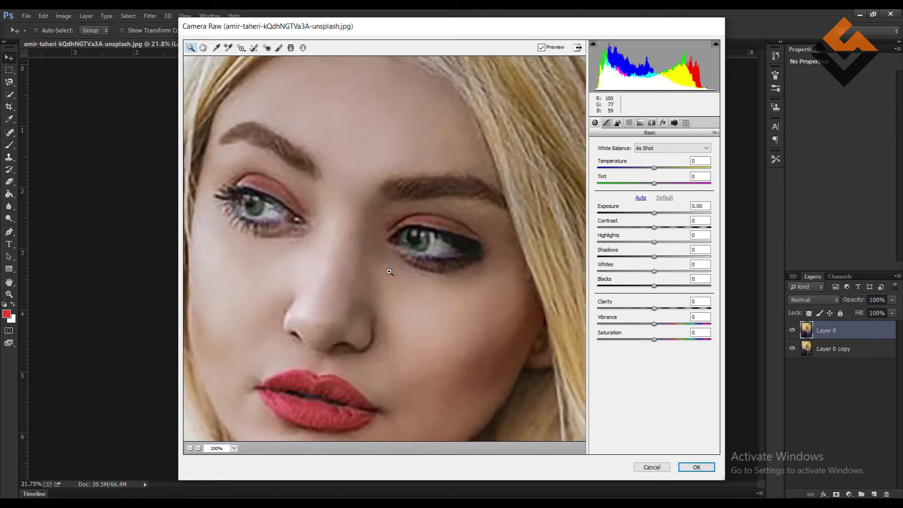
scroll(390, 272, down, 1)
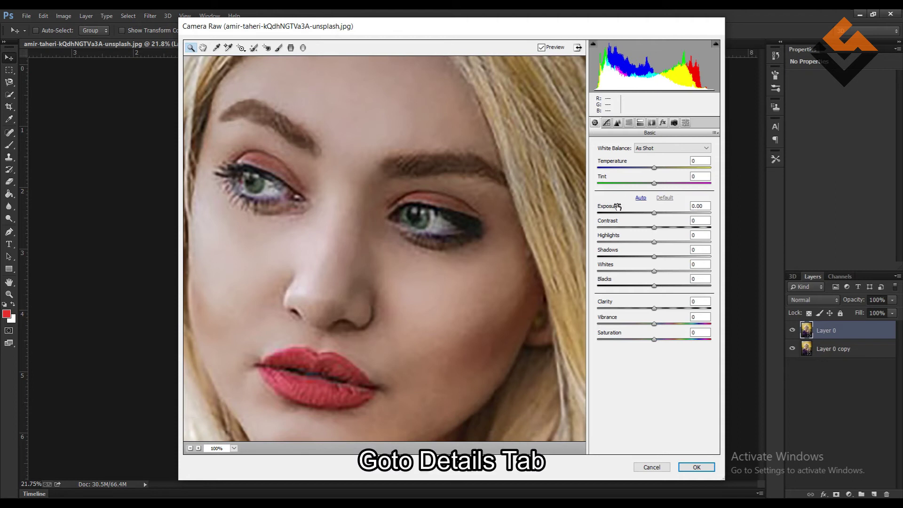
Step: In the Detail tab, set Sharpening Amount 100, Radius 1.5, Detail 10 and Masking 0
click(617, 123)
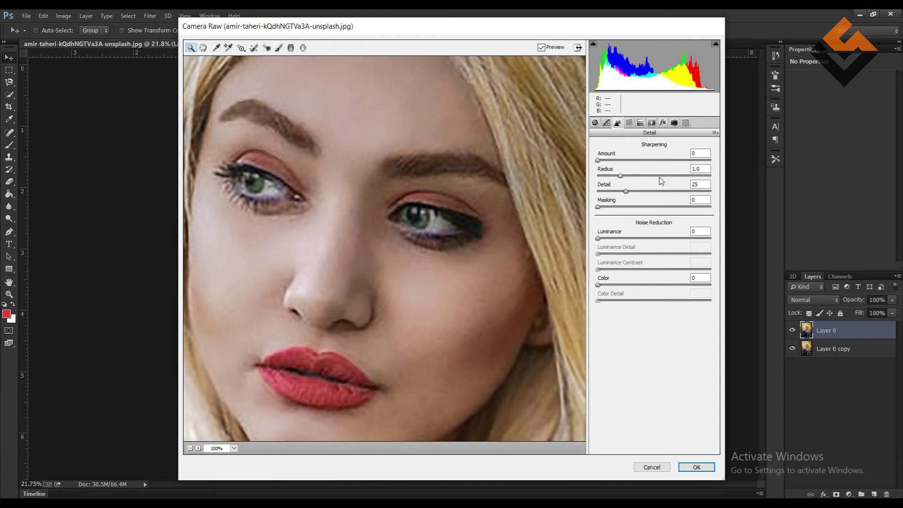
drag(597, 160, 677, 169)
text(100)
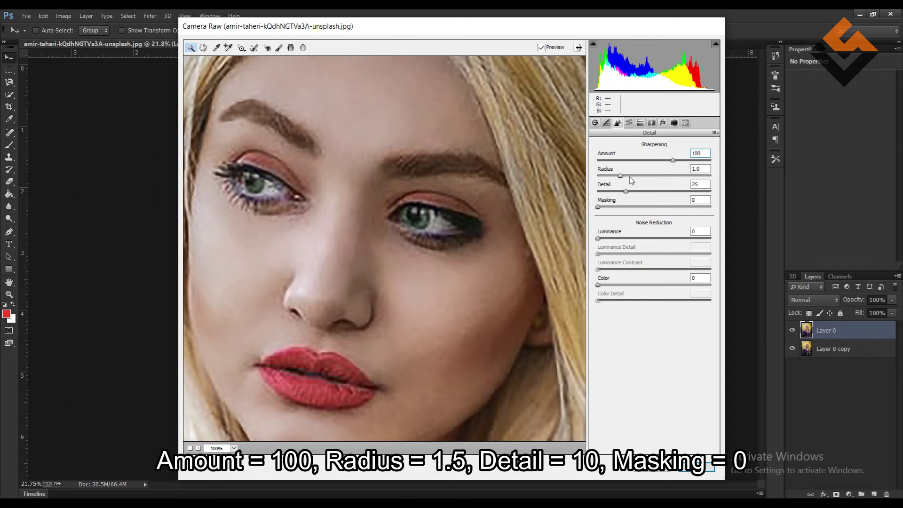
mouse_move(620, 176)
mouse_down()
mouse_move(687, 185)
mouse_move(645, 183)
mouse_up()
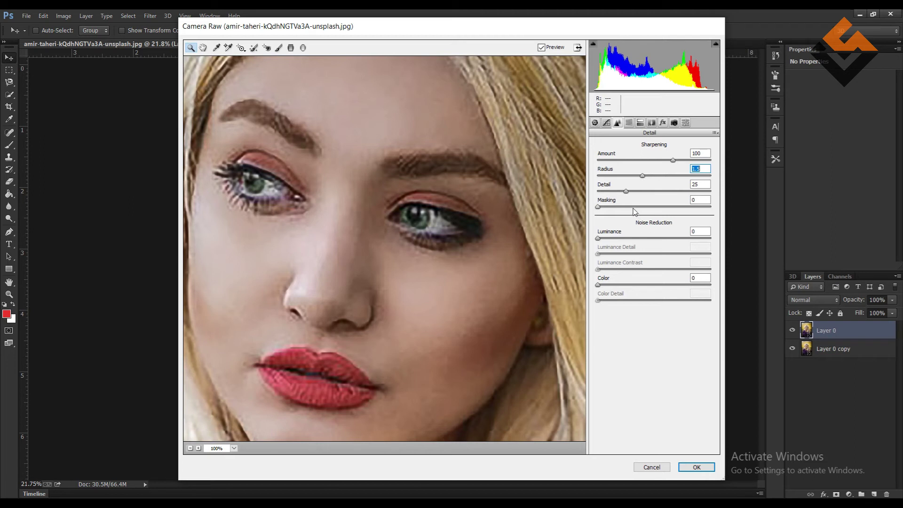
click(700, 186)
text(10)
mouse_move(598, 207)
mouse_down()
mouse_move(638, 207)
mouse_move(593, 210)
mouse_up()
Step: Set Luminance noise reduction to 67 with Luminance Detail at 0
mouse_move(598, 238)
mouse_down()
mouse_move(679, 243)
mouse_move(671, 243)
mouse_up()
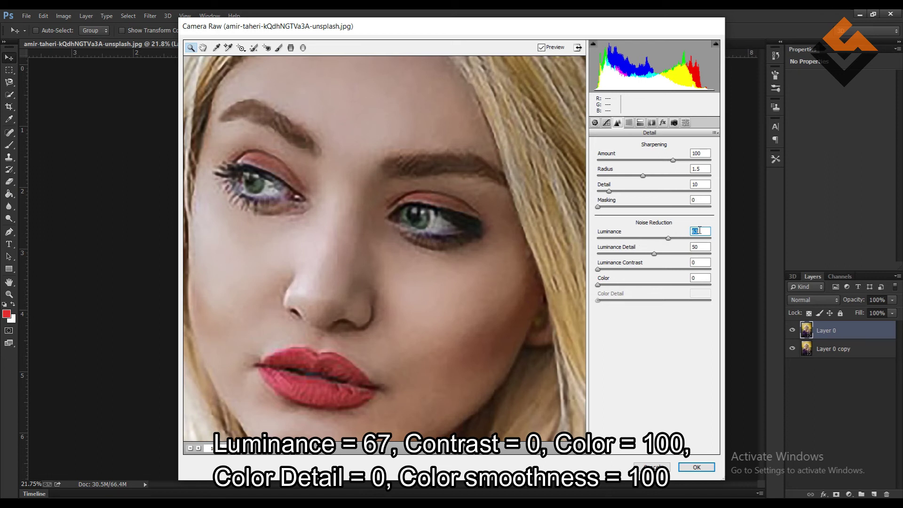
text(67)
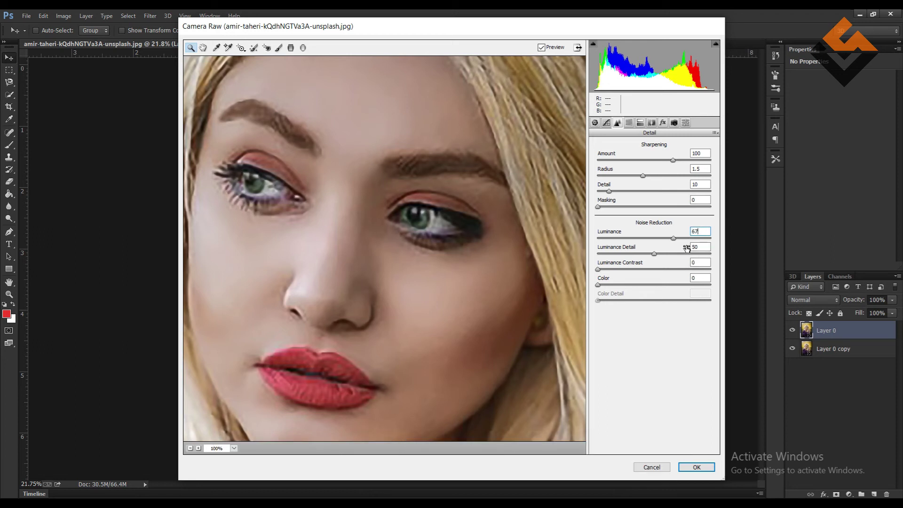
mouse_move(673, 238)
mouse_down()
mouse_move(635, 238)
mouse_move(677, 238)
mouse_up()
text(6)
text(7)
drag(655, 255, 586, 253)
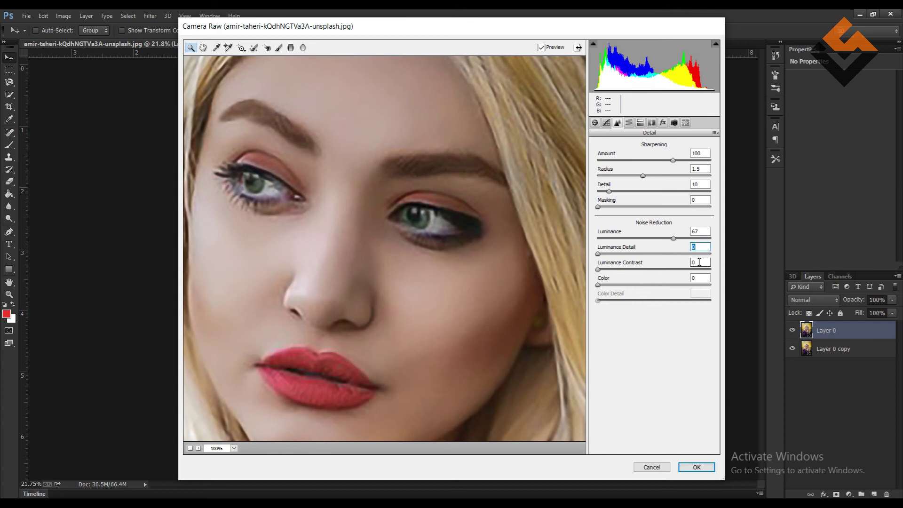
Step: Set Color noise reduction to 100 and Color Detail to 0, then apply the Camera Raw edits
key(Tab)
key(Tab)
text(1)
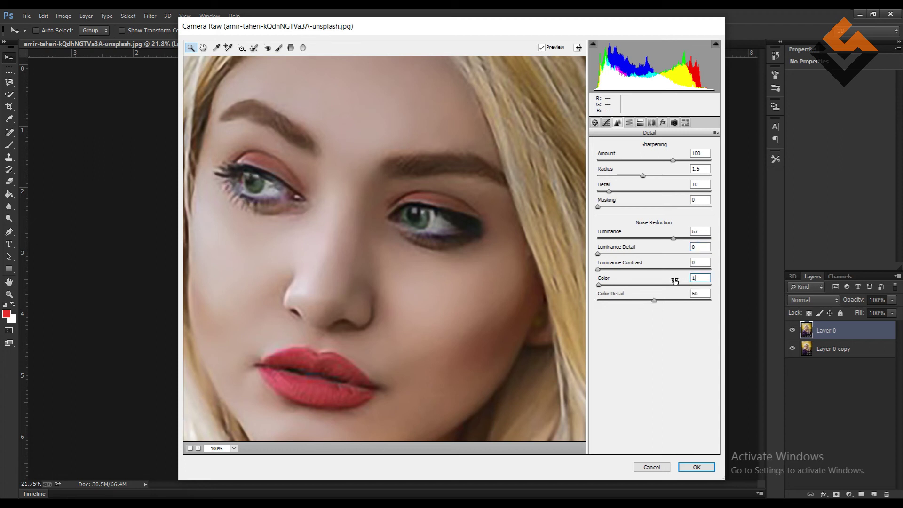
text(00)
key(Tab)
drag(654, 302, 582, 302)
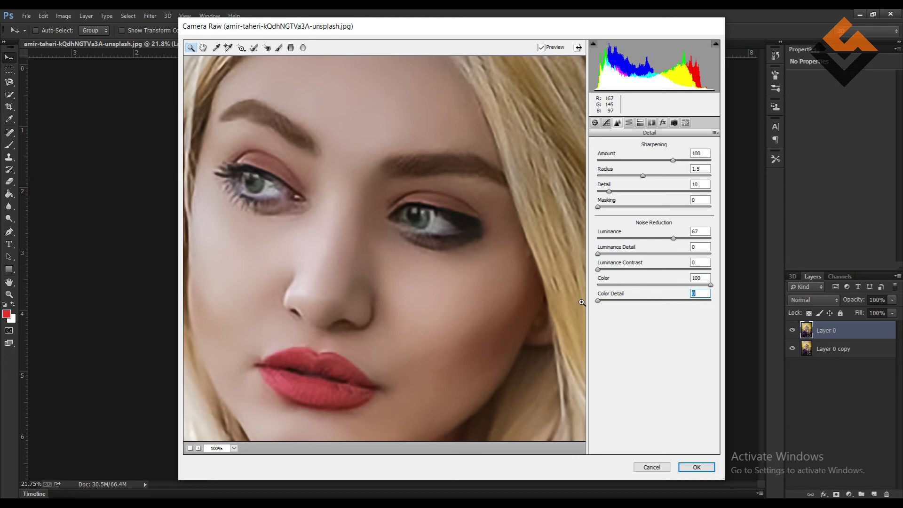
click(694, 467)
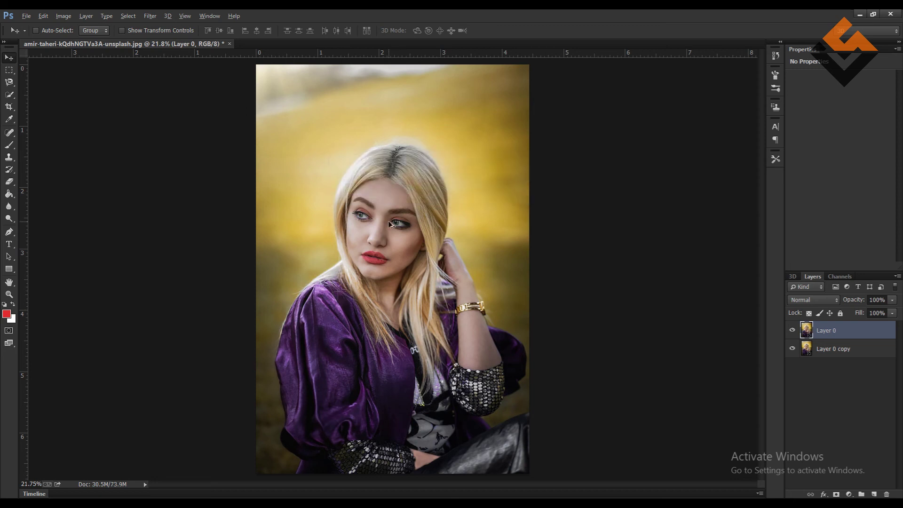
Step: Add a Hue/Saturation adjustment layer above Layer 0
scroll(379, 233, up, 2)
scroll(379, 233, up, 2)
scroll(379, 232, up, 1)
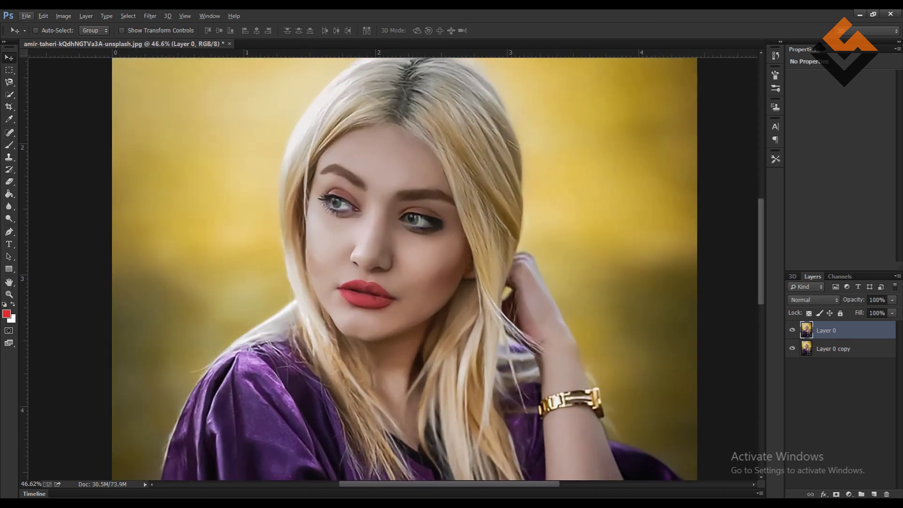
click(853, 494)
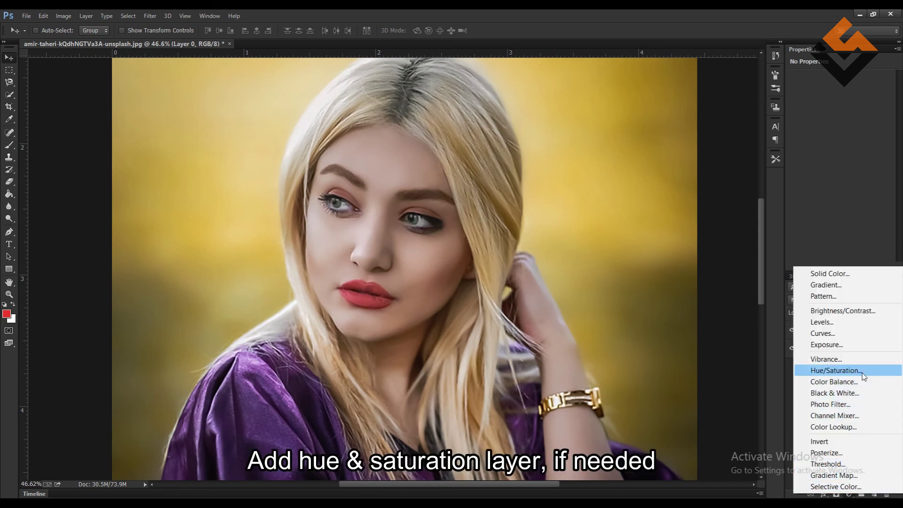
click(837, 371)
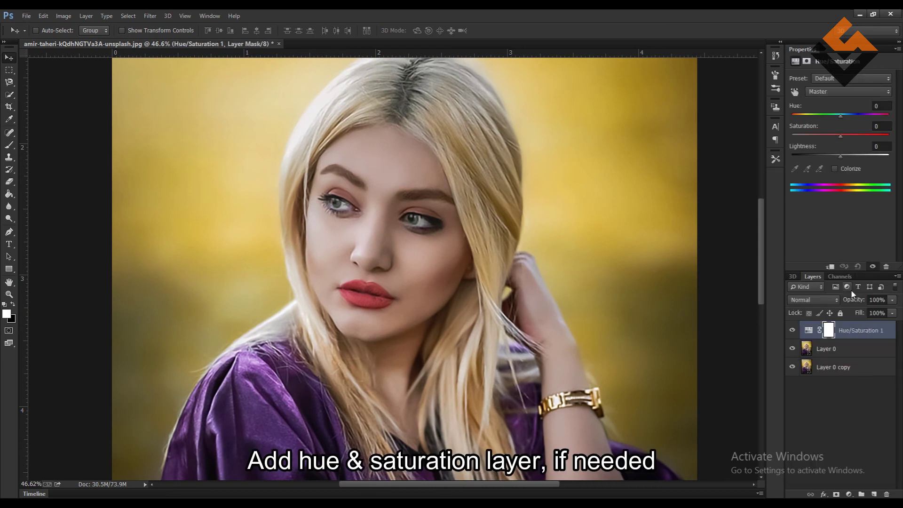
Step: Set Saturation to +6 and clip the adjustment layer to Layer 0
drag(840, 136, 839, 140)
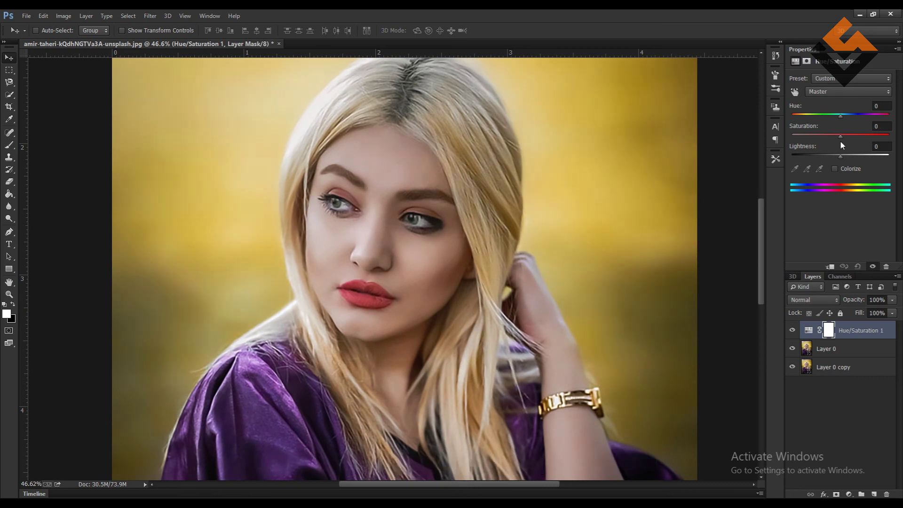
click(883, 126)
text(6)
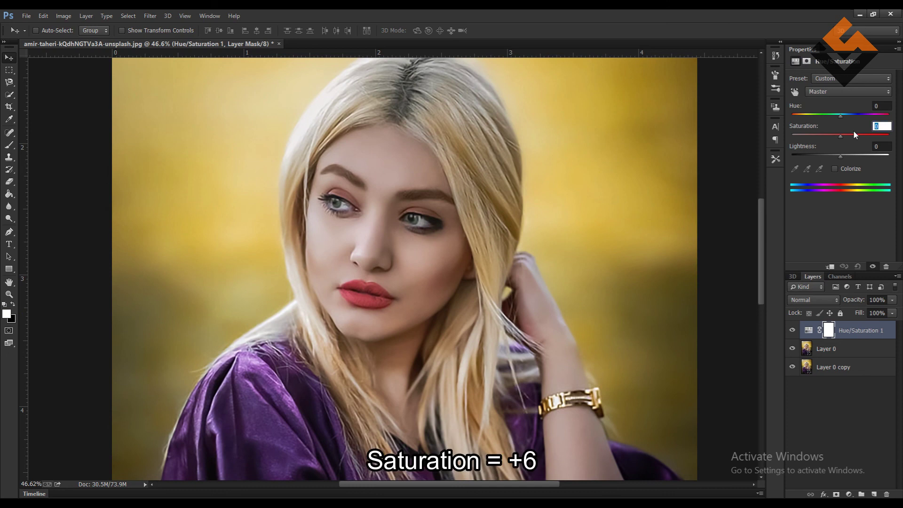
key(Return)
alt+click(815, 339)
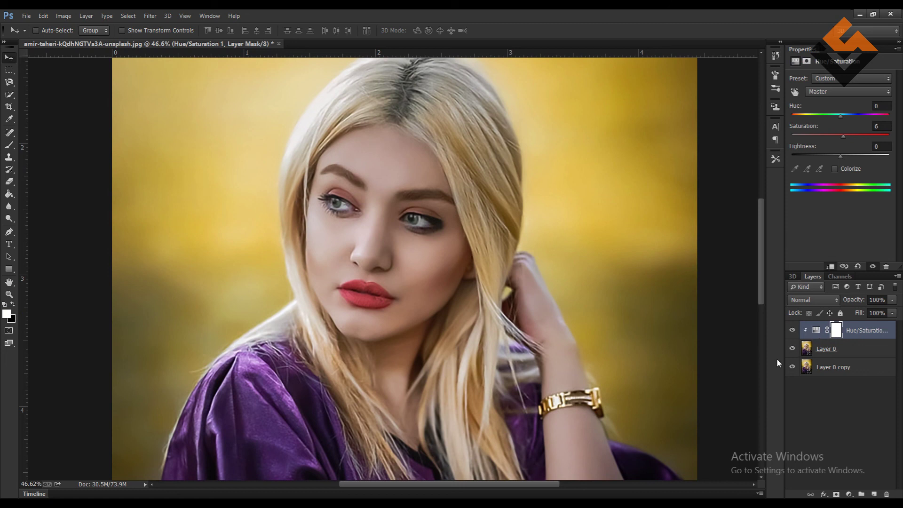
scroll(716, 346, down, 1)
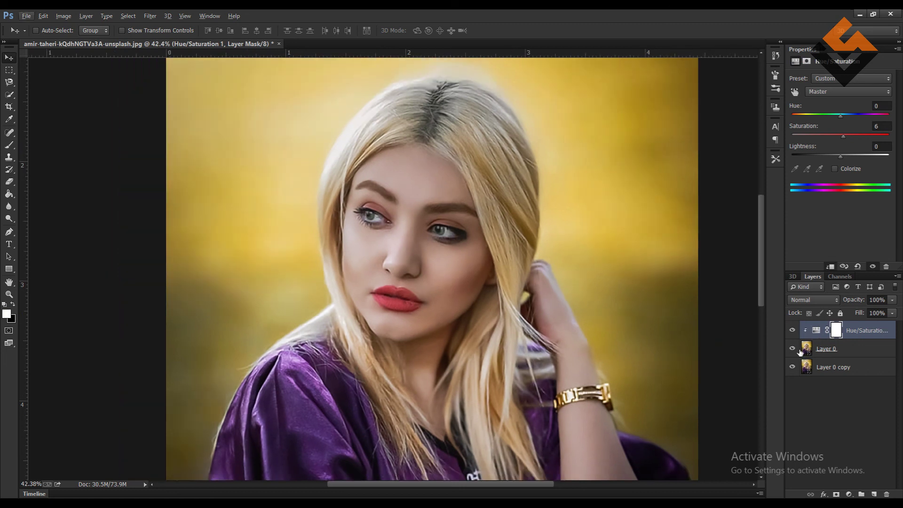
scroll(480, 241, up, 2)
scroll(467, 244, up, 2)
scroll(478, 246, up, 1)
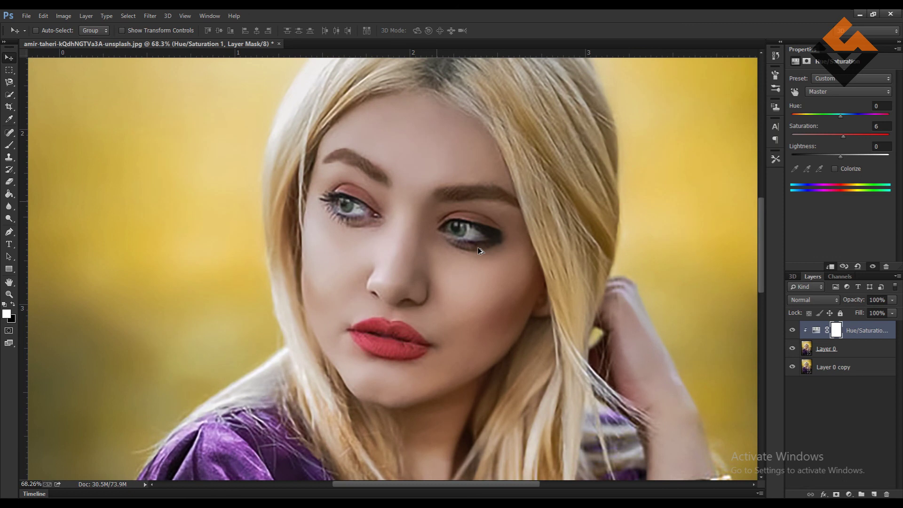
scroll(478, 247, up, 1)
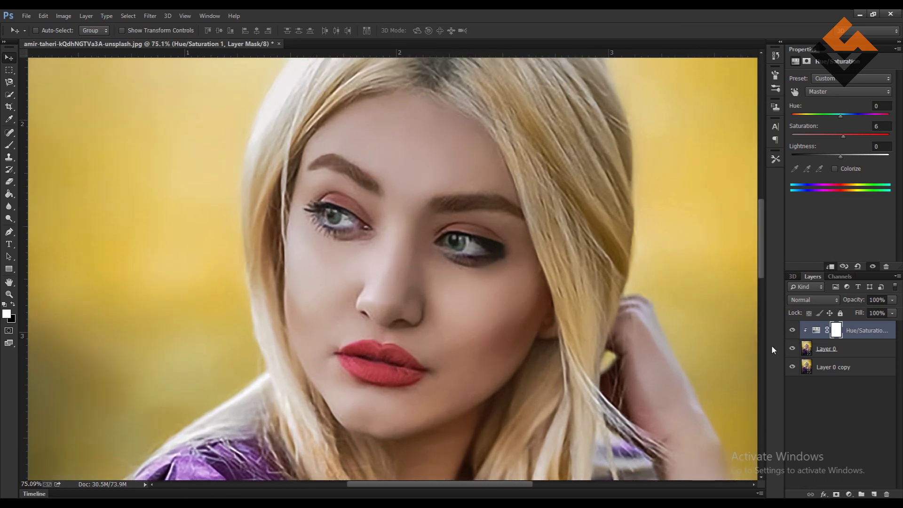
click(792, 349)
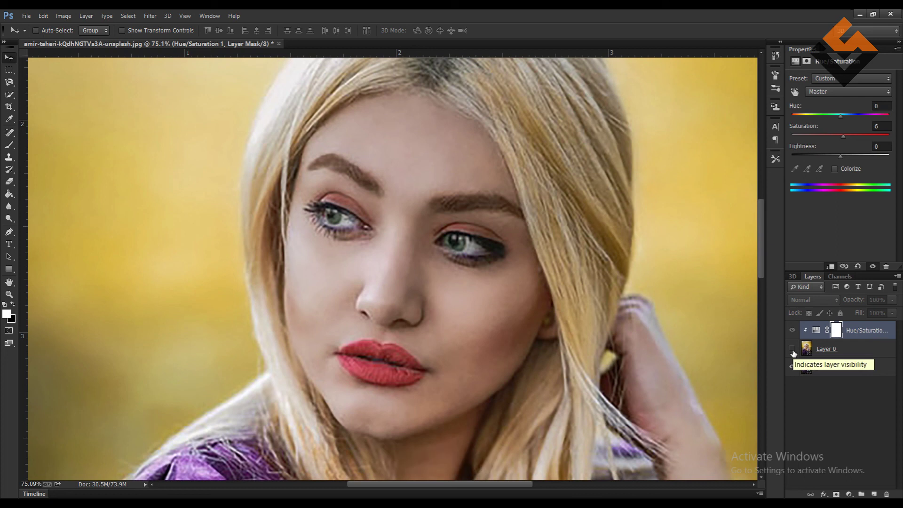
click(792, 348)
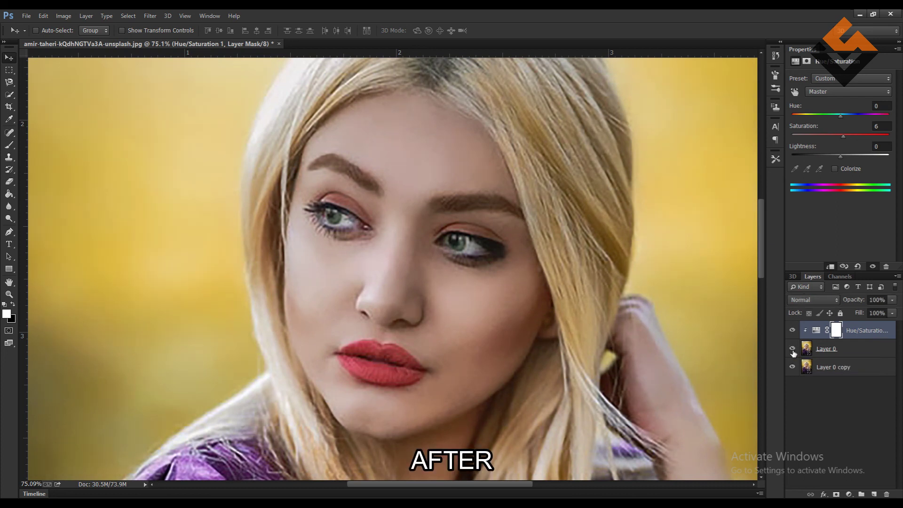
click(793, 350)
click(793, 351)
scroll(434, 318, up, 1)
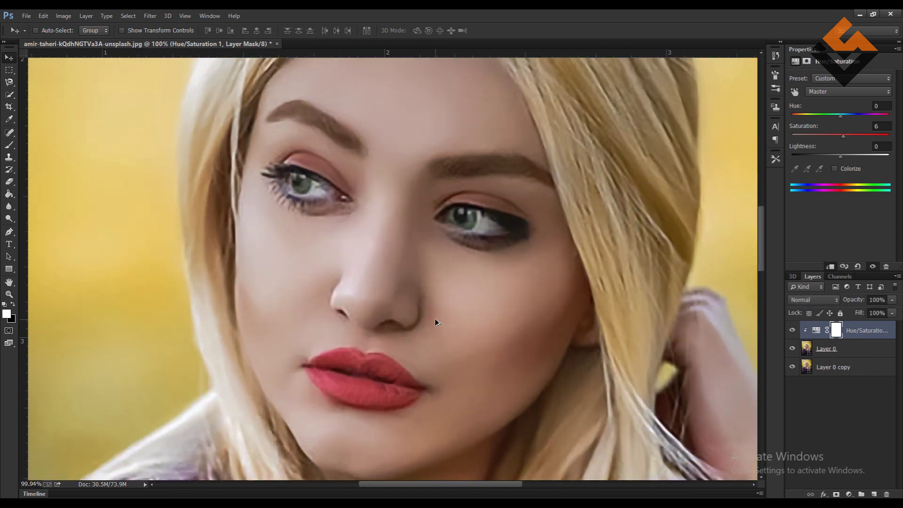
scroll(434, 318, up, 1)
click(793, 351)
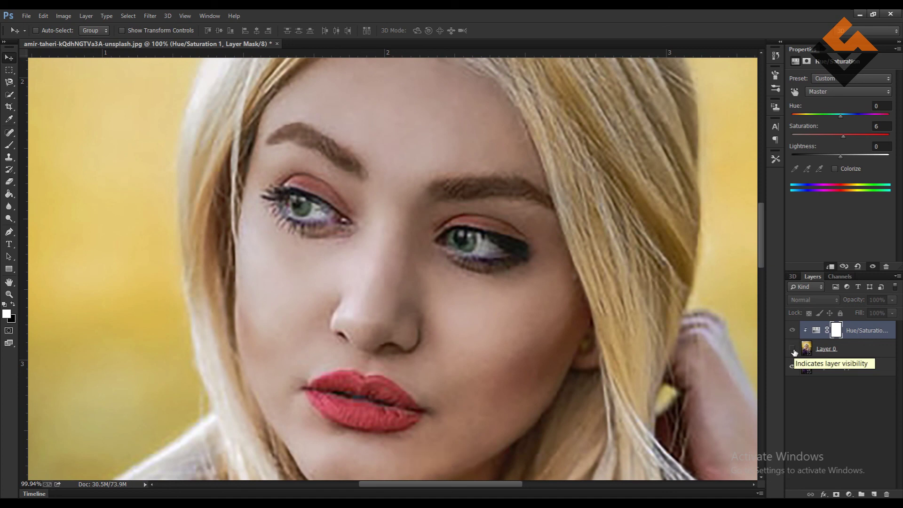
click(793, 350)
scroll(500, 301, down, 1)
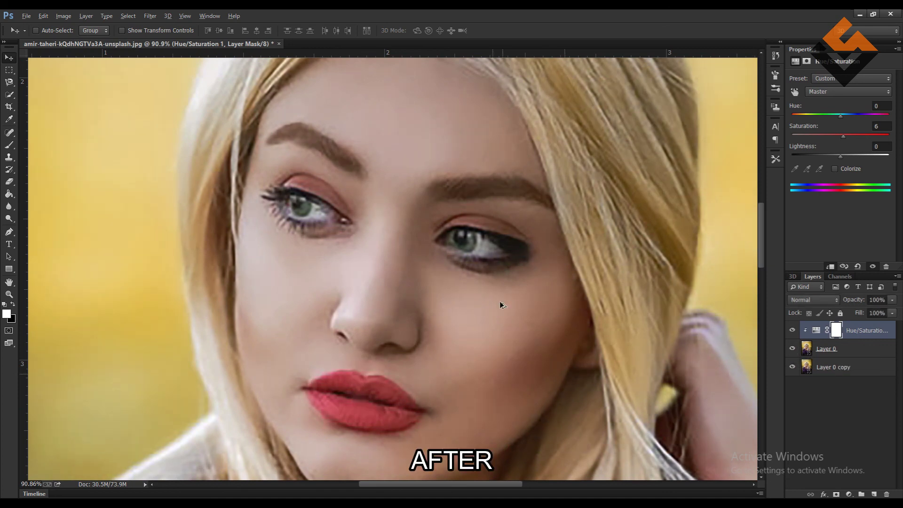
scroll(500, 301, down, 2)
scroll(490, 301, down, 2)
scroll(473, 292, down, 2)
scroll(454, 287, down, 1)
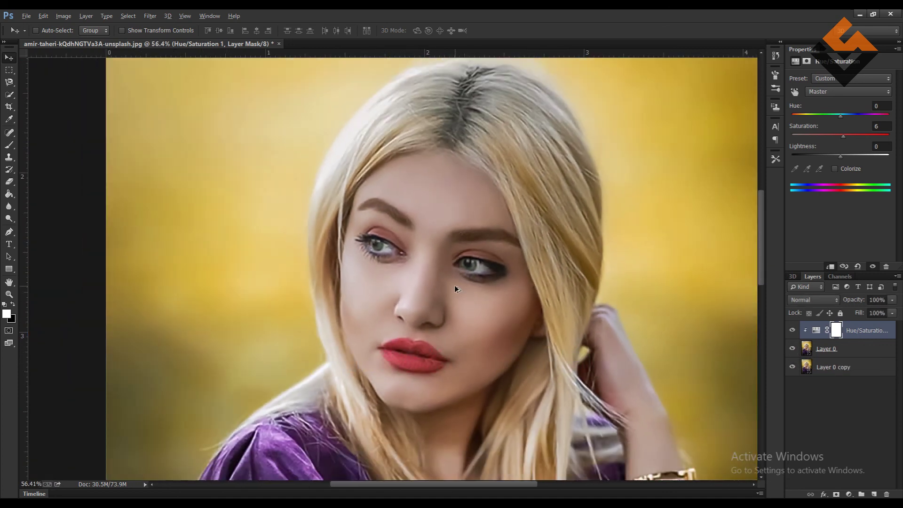
scroll(454, 288, down, 1)
scroll(454, 288, down, 4)
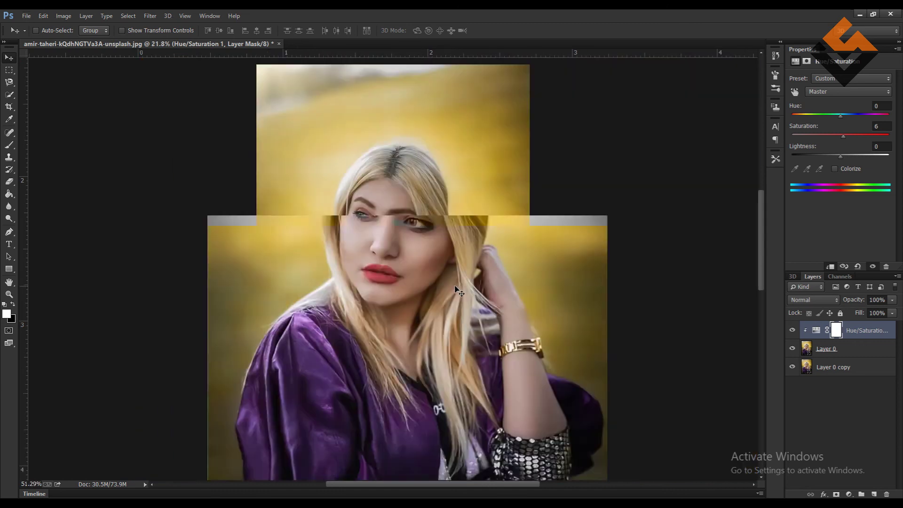